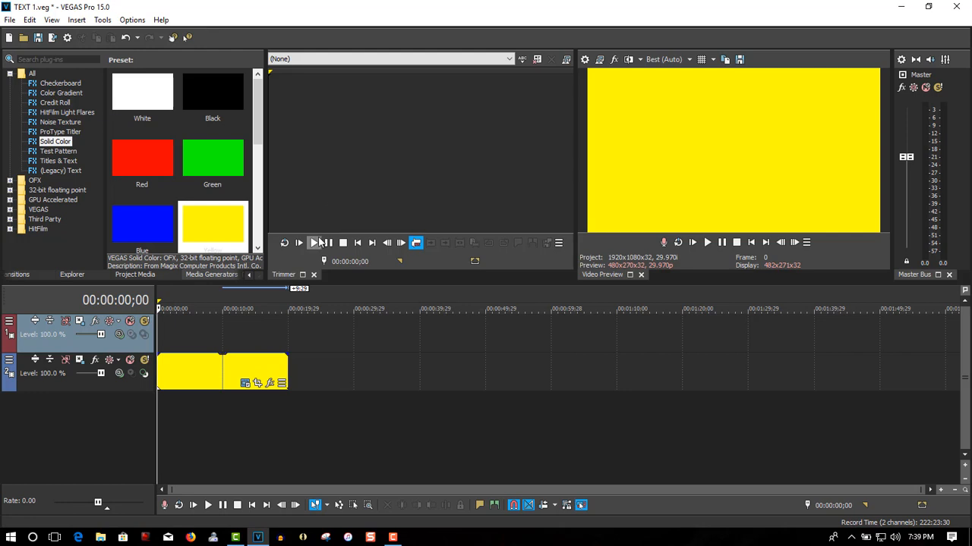
Add a (Legacy) Text event with the Default Text preset at the start of the upper track, reading "WELCOME".
left_click(60, 172)
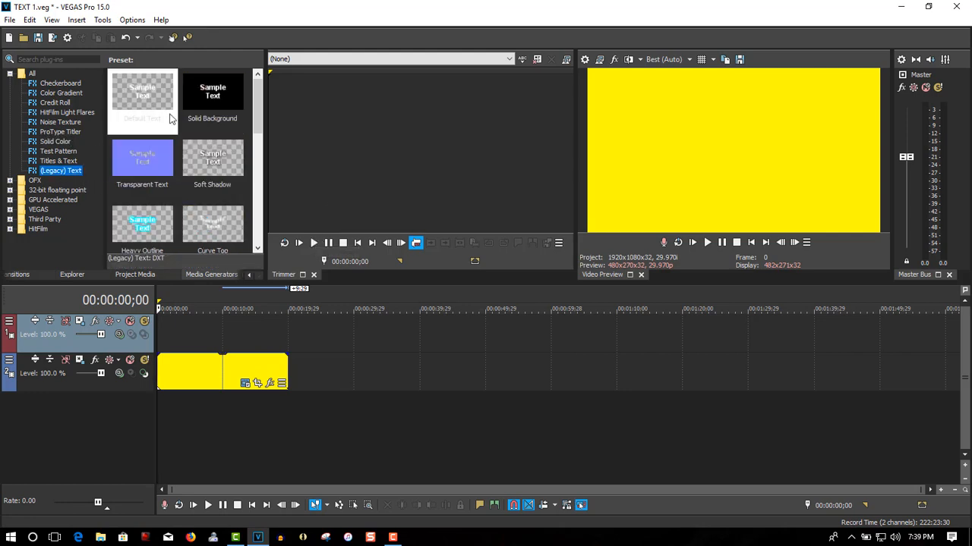
left_click_drag(143, 96, 165, 337)
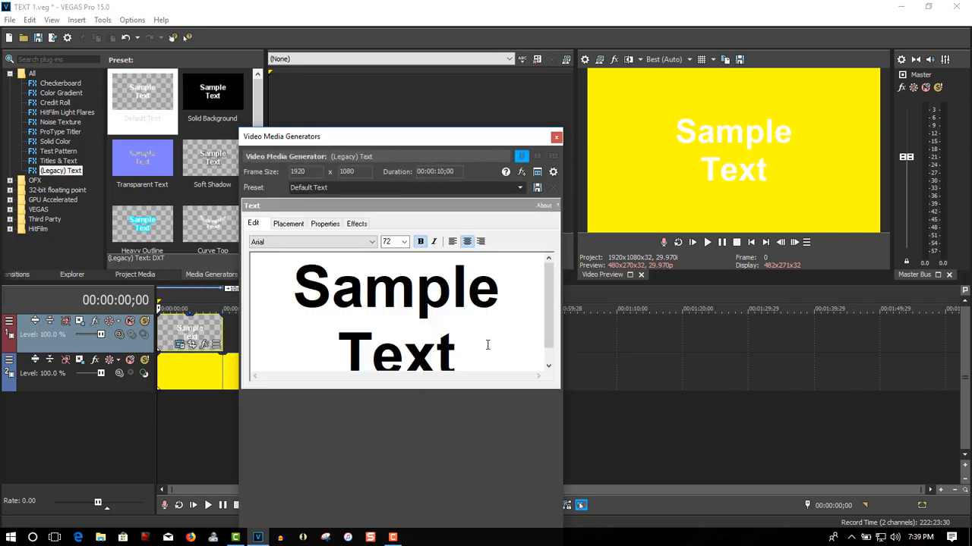
left_click_drag(468, 351, 270, 250)
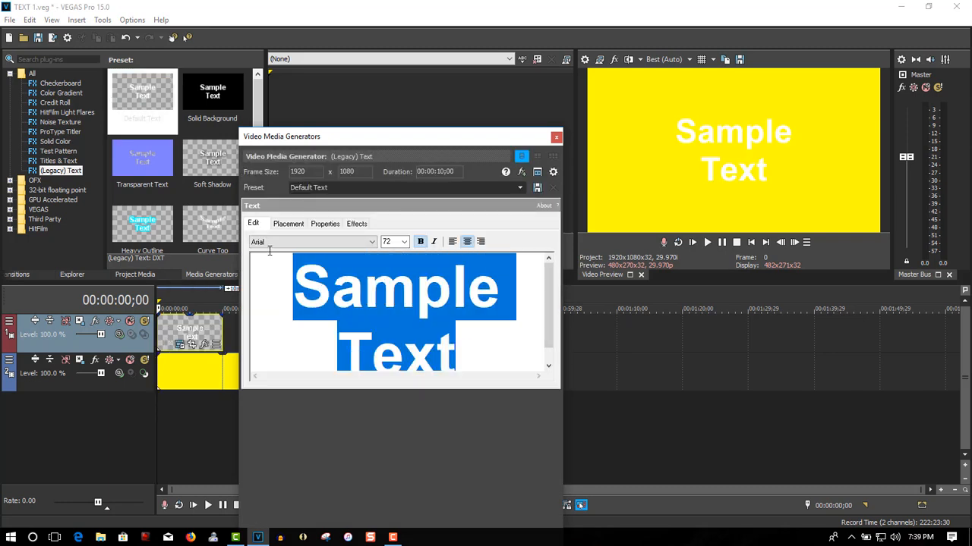
type("WEL")
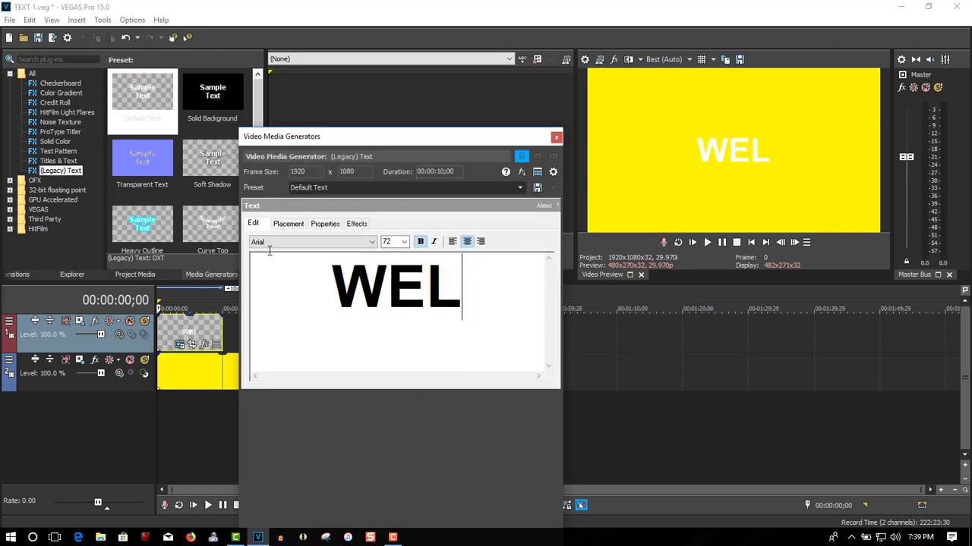
type("COME")
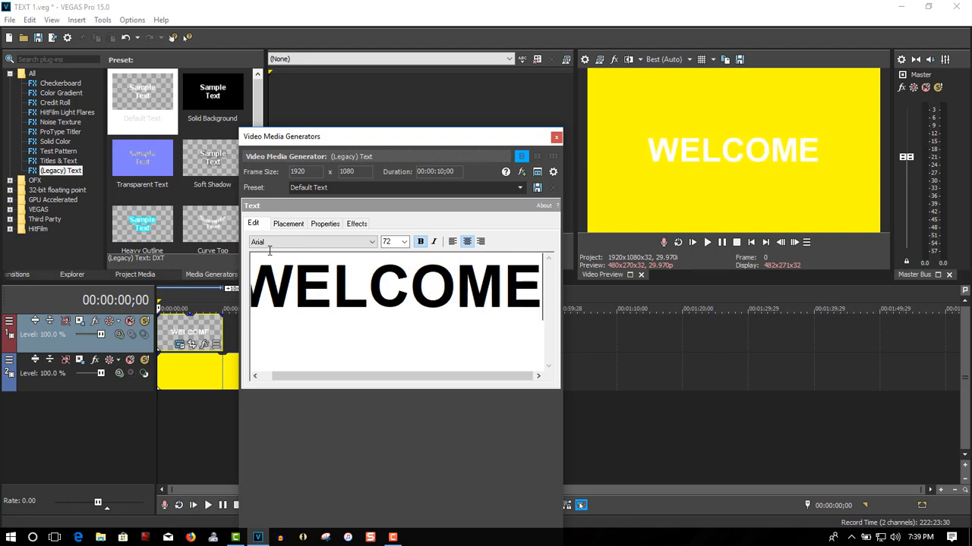
Set the WELCOME text color to black and extend its event to the end of the yellow clip.
left_click(327, 224)
left_click_drag(378, 300, 287, 307)
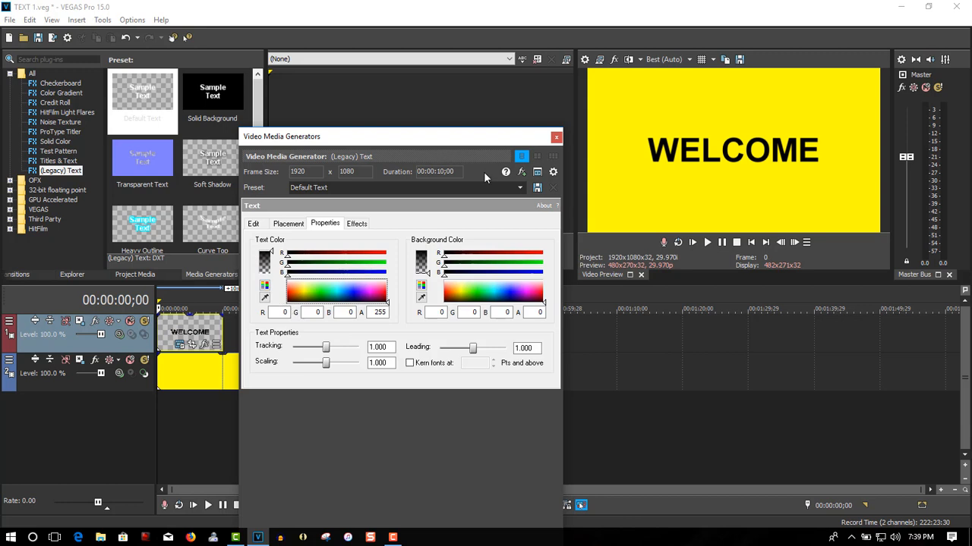
left_click(556, 138)
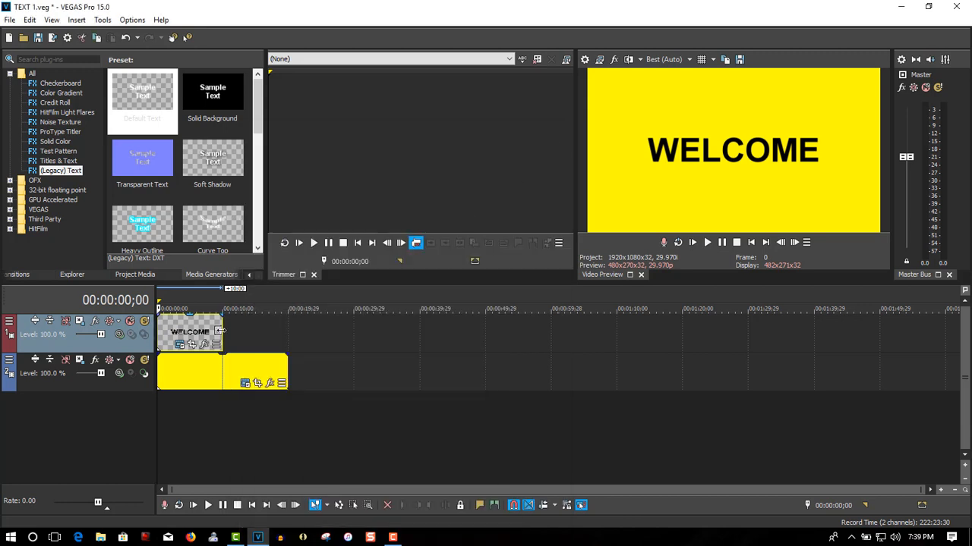
left_click_drag(222, 327, 286, 325)
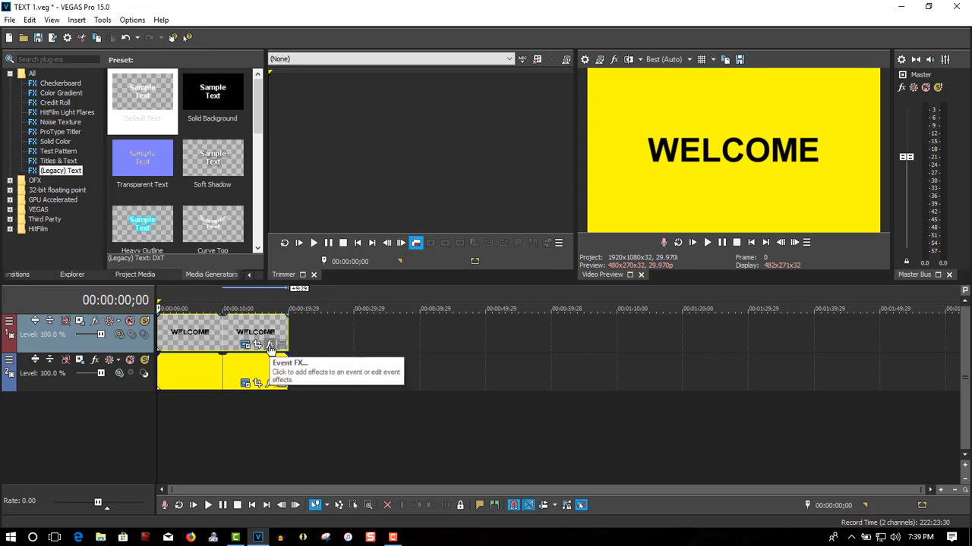
Add the VEGAS Cookie Cutter effect to the WELCOME text event.
left_click(269, 347)
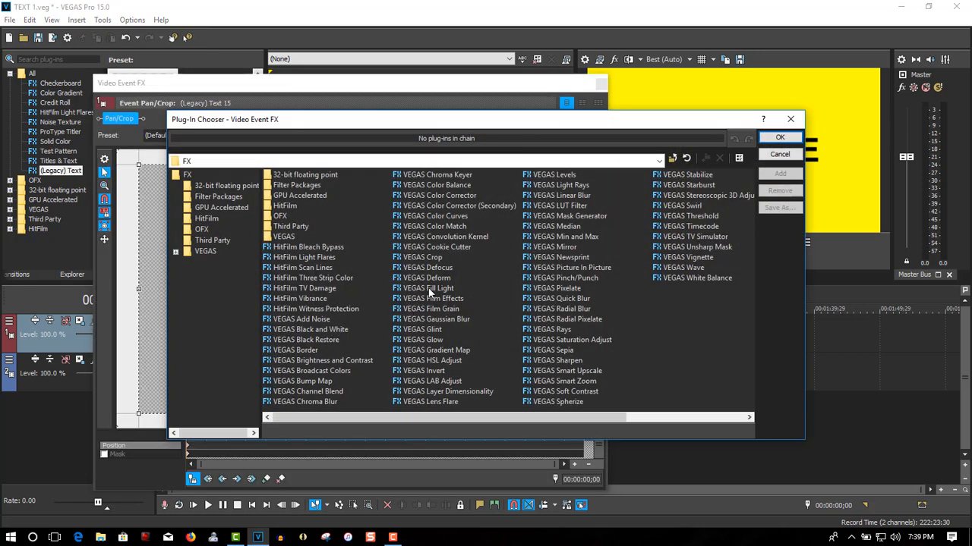
left_click(427, 247)
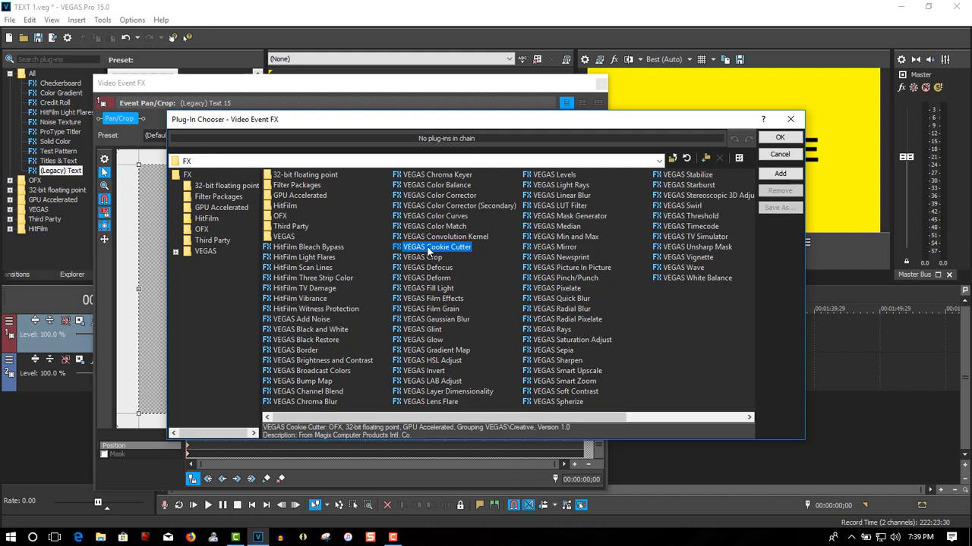
left_click(778, 140)
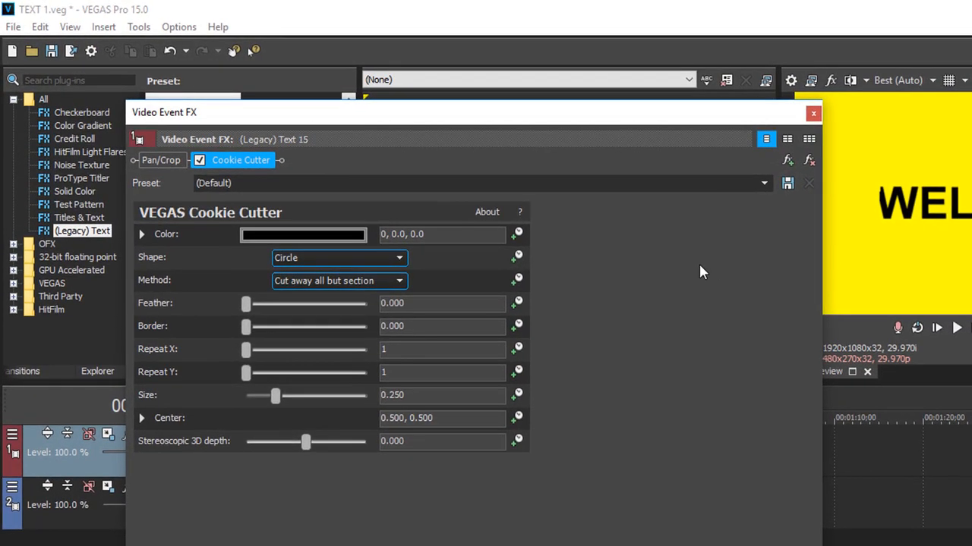
Apply the Cookie Cutter preset "Square, Center, White Border" with Border 0.000 and Repeat X 10.
left_click(764, 184)
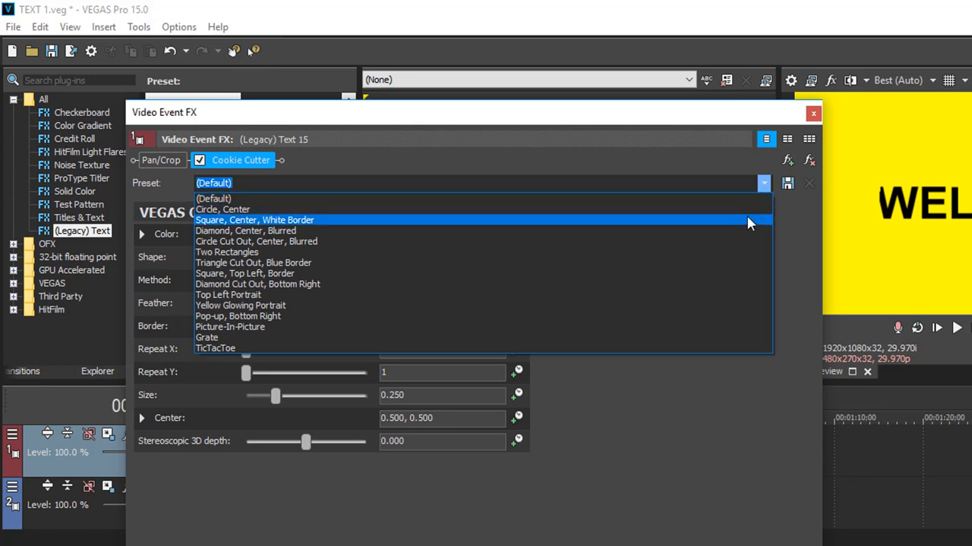
left_click(748, 220)
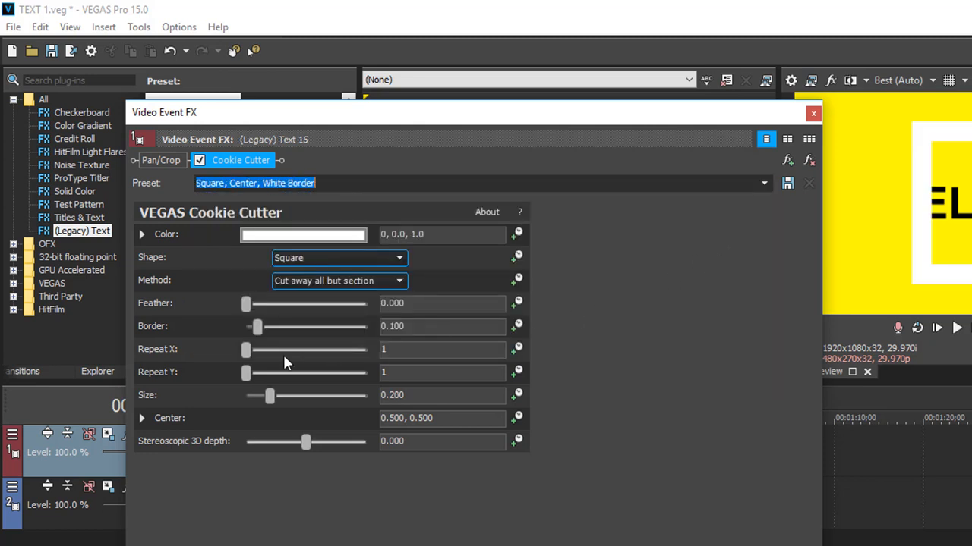
left_click_drag(259, 335, 249, 334)
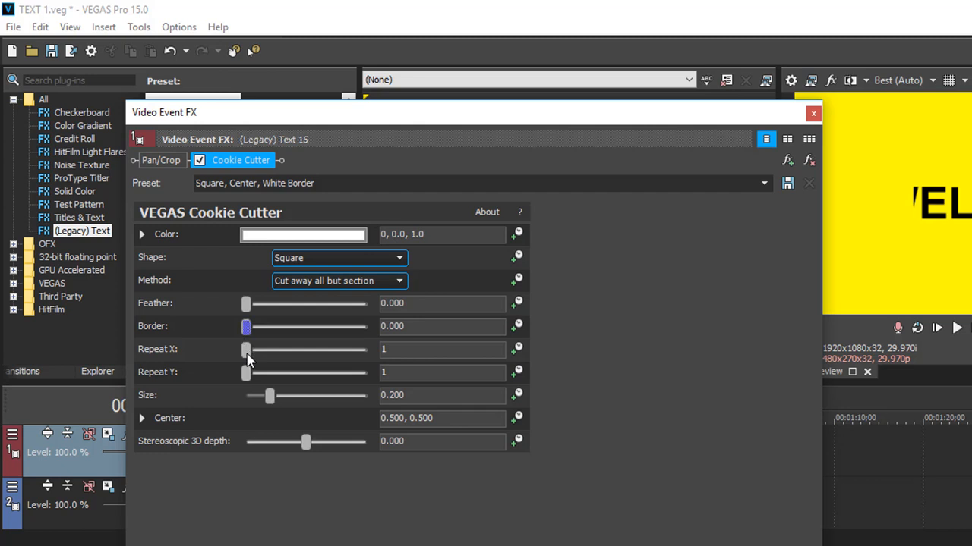
left_click_drag(246, 352, 368, 362)
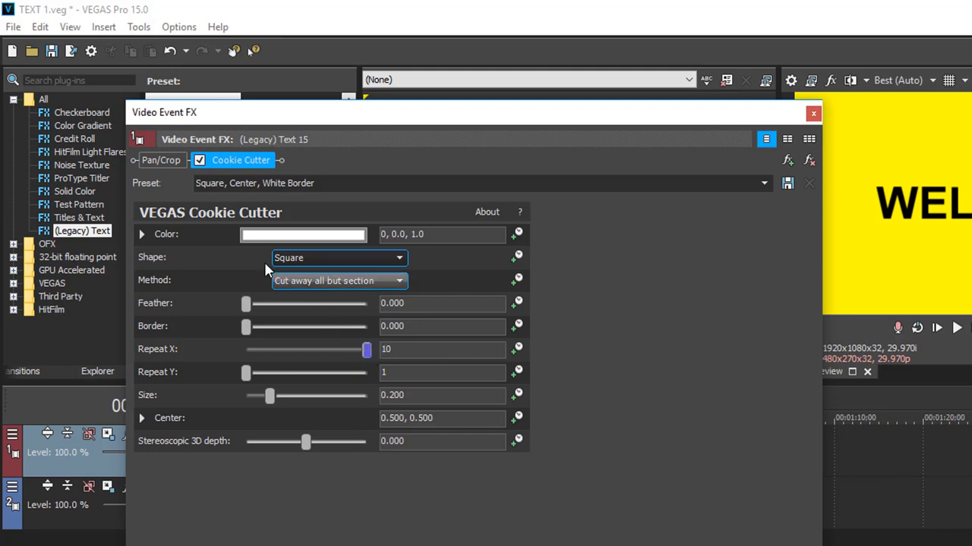
Animate the text's Pan/Crop position: shift the frame up at the start to hide the text, and restore it at 00:00:07;29.
left_click(160, 160)
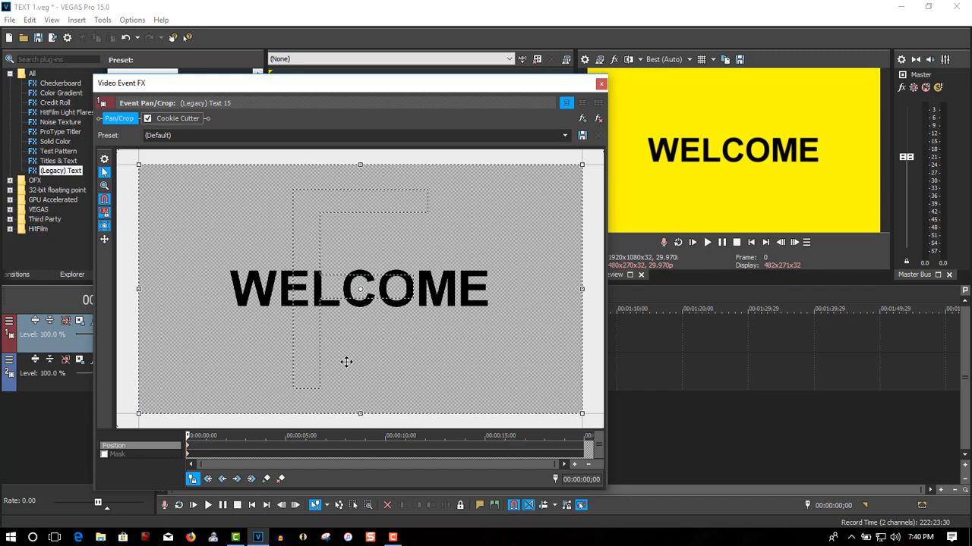
left_click_drag(346, 358, 360, 295)
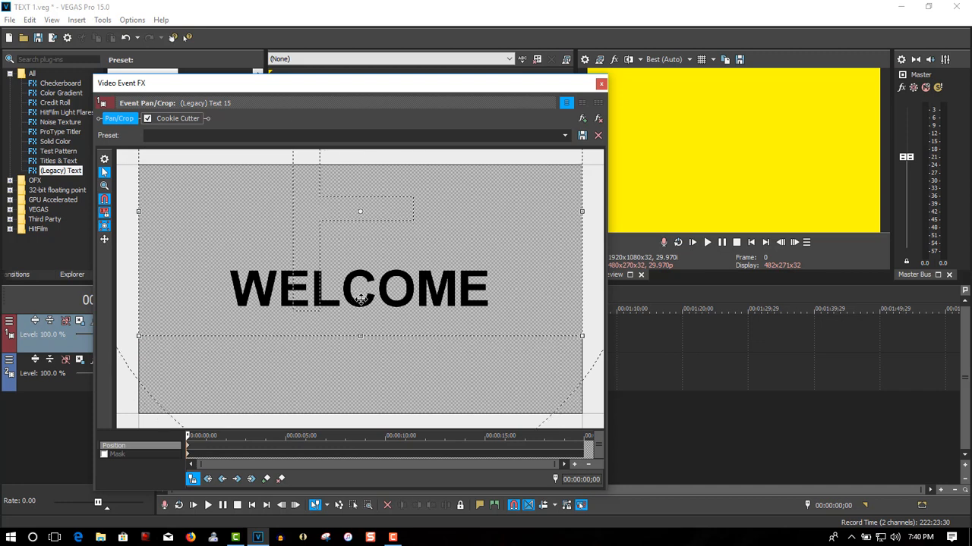
left_click(344, 441)
right_click(383, 379)
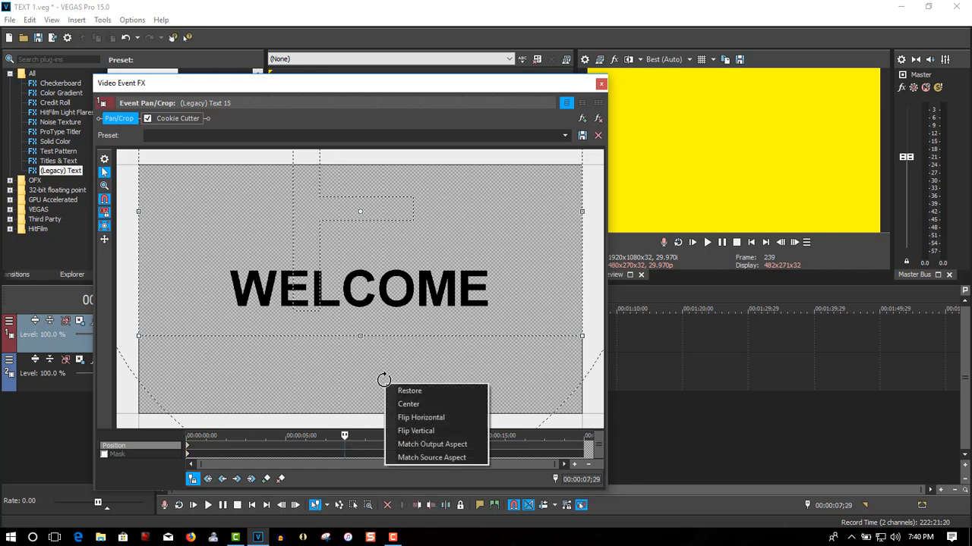
left_click(391, 391)
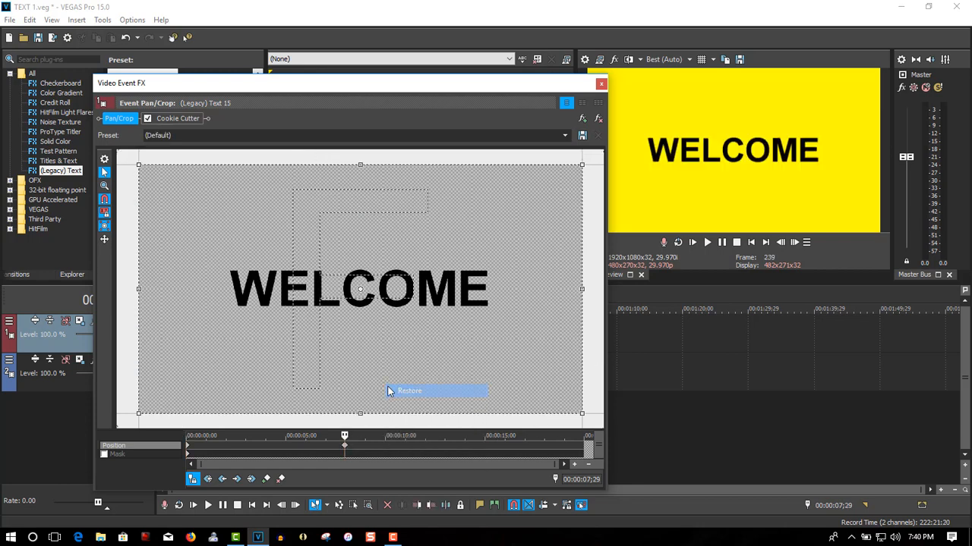
left_click(601, 84)
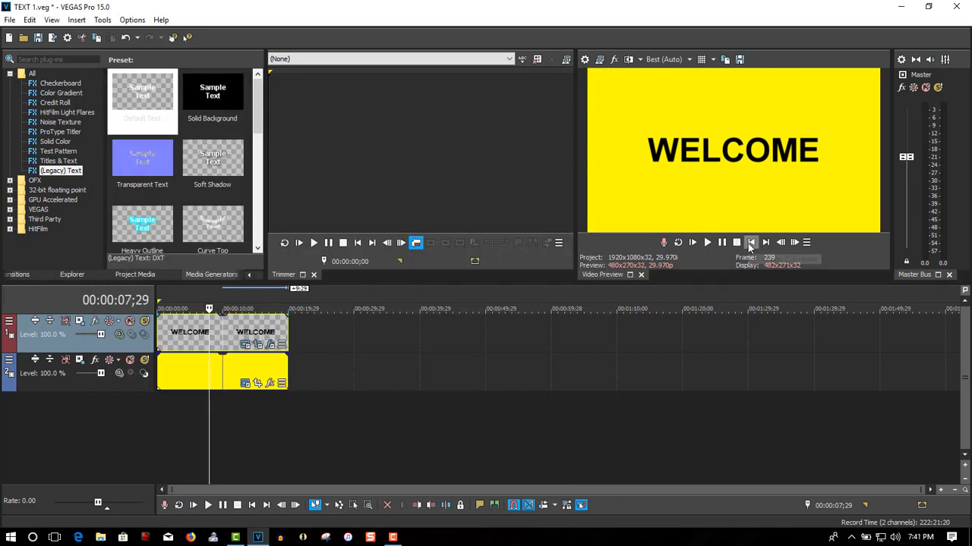
Play back the WELCOME text animation in the preview.
left_click(749, 246)
left_click(707, 243)
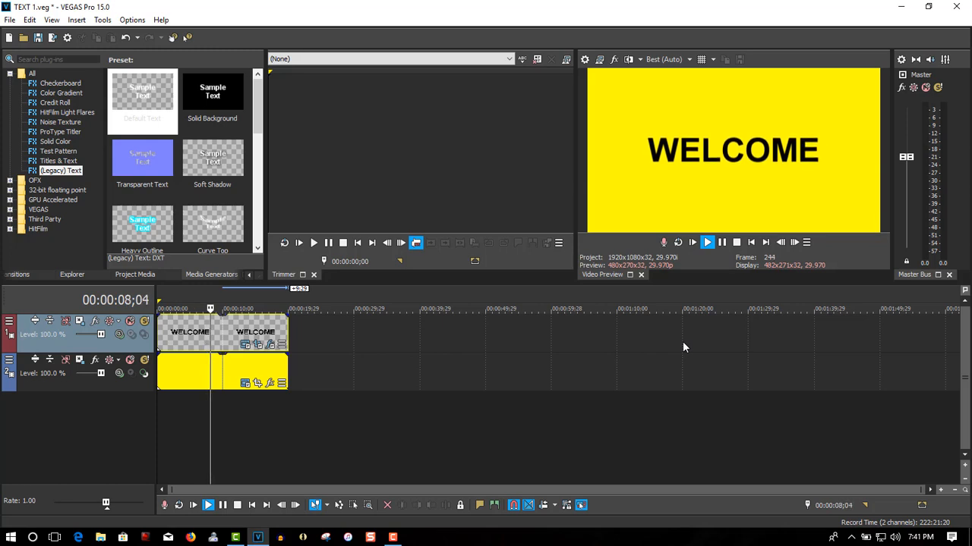
left_click(721, 243)
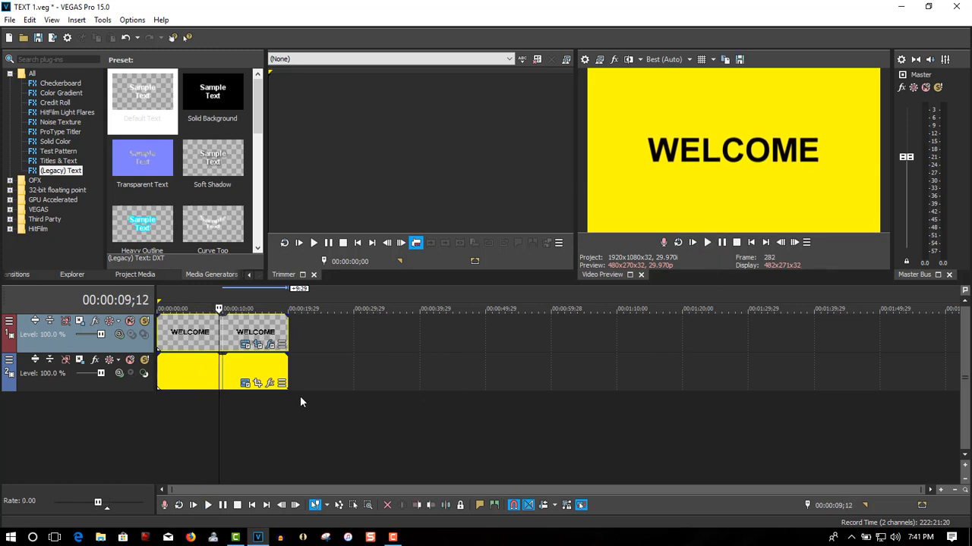
Move the text's Pan/Crop position keyframes to about 2 and 5 seconds, and play the animation from the start.
left_click(256, 346)
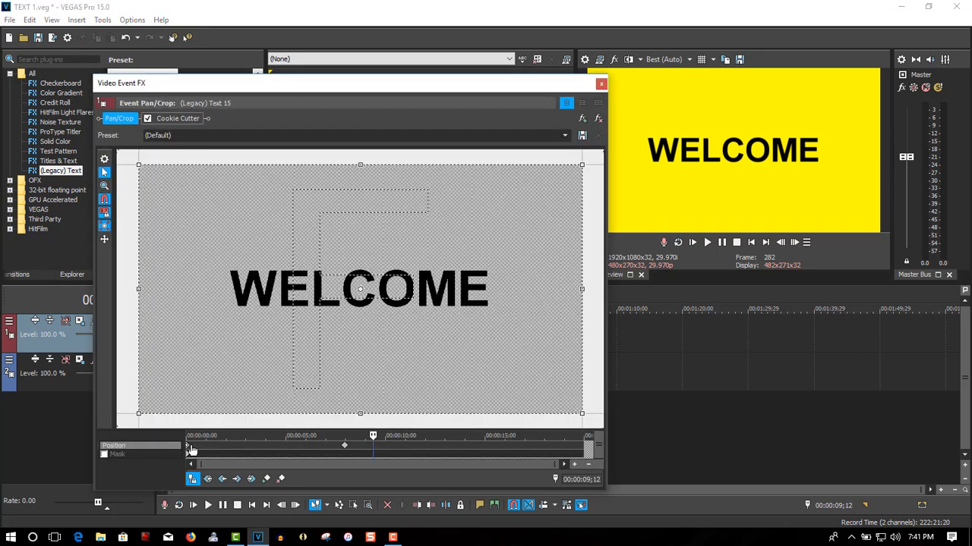
left_click_drag(189, 447, 229, 450)
left_click_drag(345, 451, 288, 451)
left_click(599, 84)
left_click(751, 242)
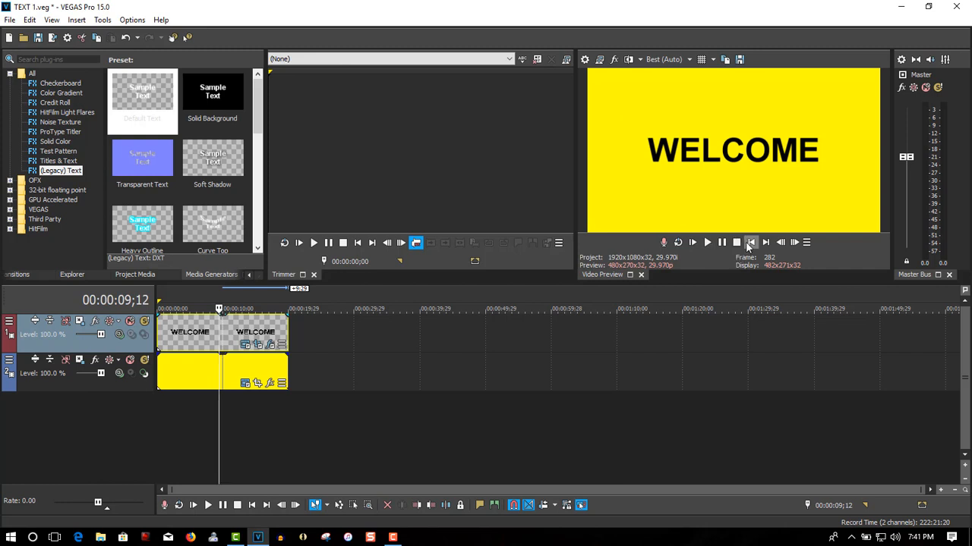
left_click(708, 243)
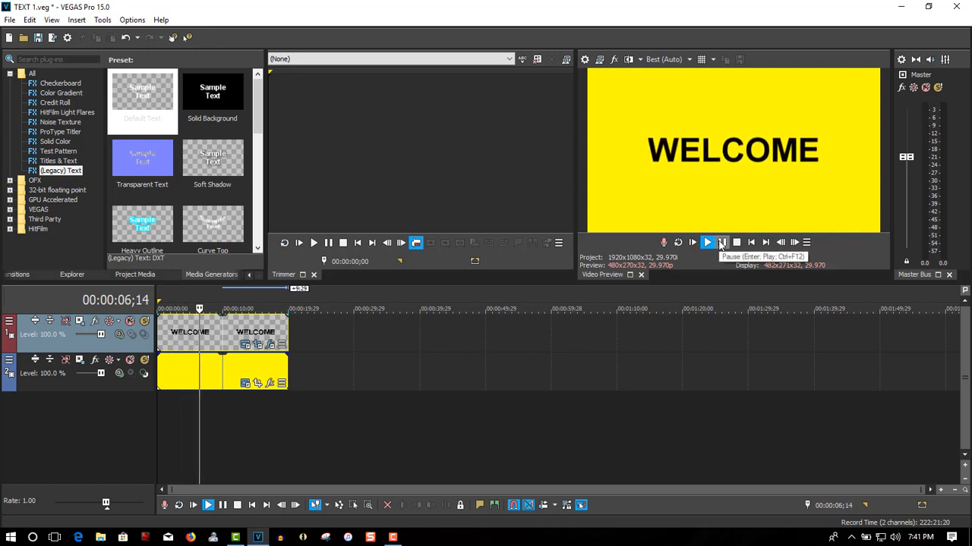
left_click(724, 245)
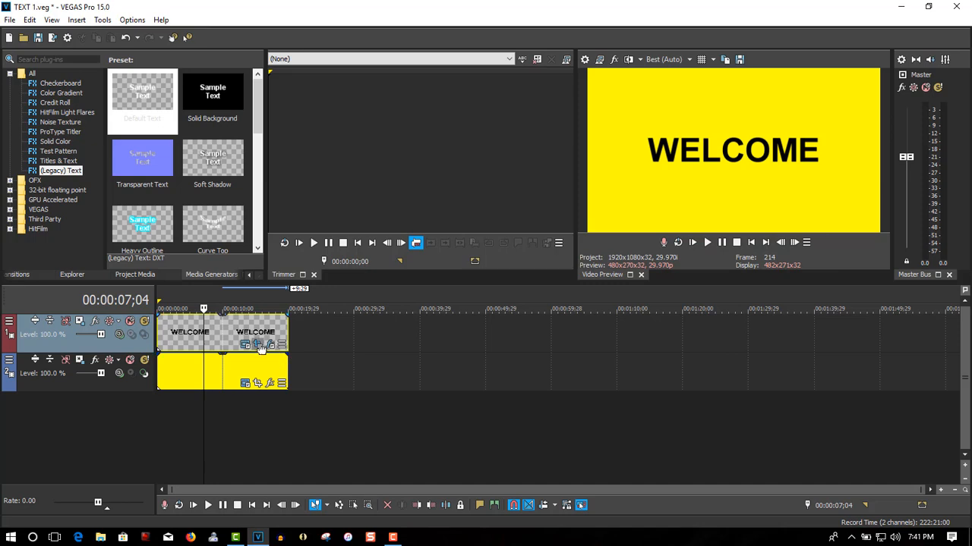
Move the text's first Pan/Crop position keyframe to about 4 seconds and play the animation from the start.
left_click(261, 345)
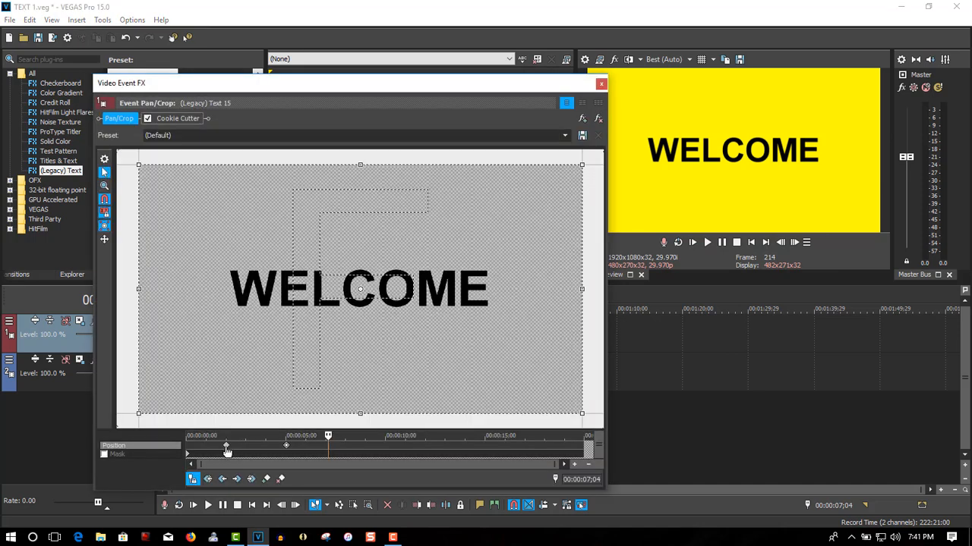
left_click_drag(232, 450, 267, 451)
left_click(601, 84)
left_click(750, 243)
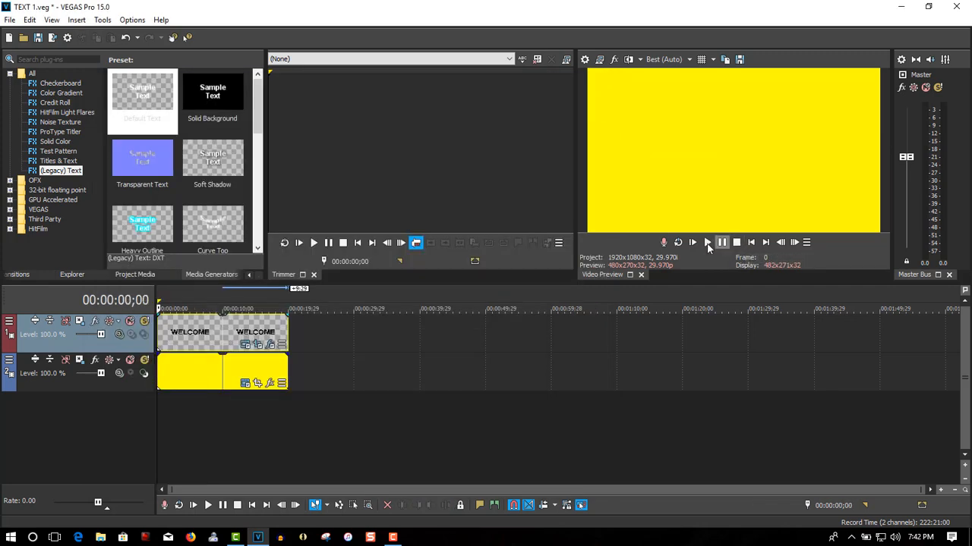
left_click(705, 242)
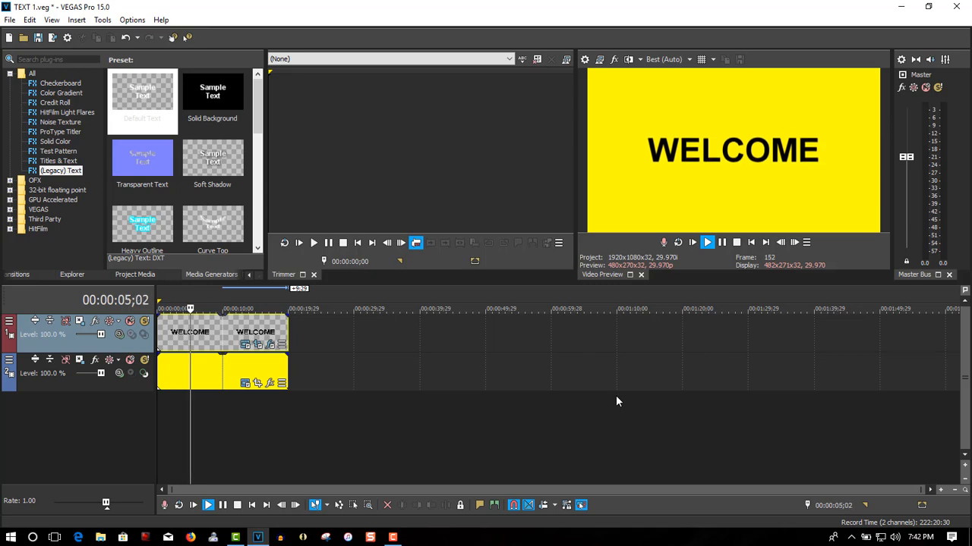
left_click(721, 242)
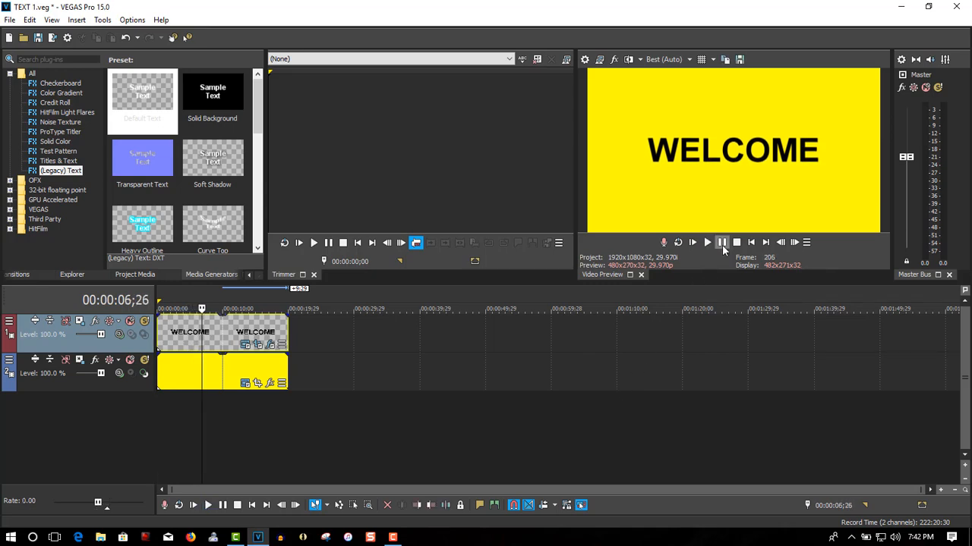
Move the text's Pan/Crop position keyframes to about 1 and 3 seconds, and play the animation from the start.
left_click(257, 345)
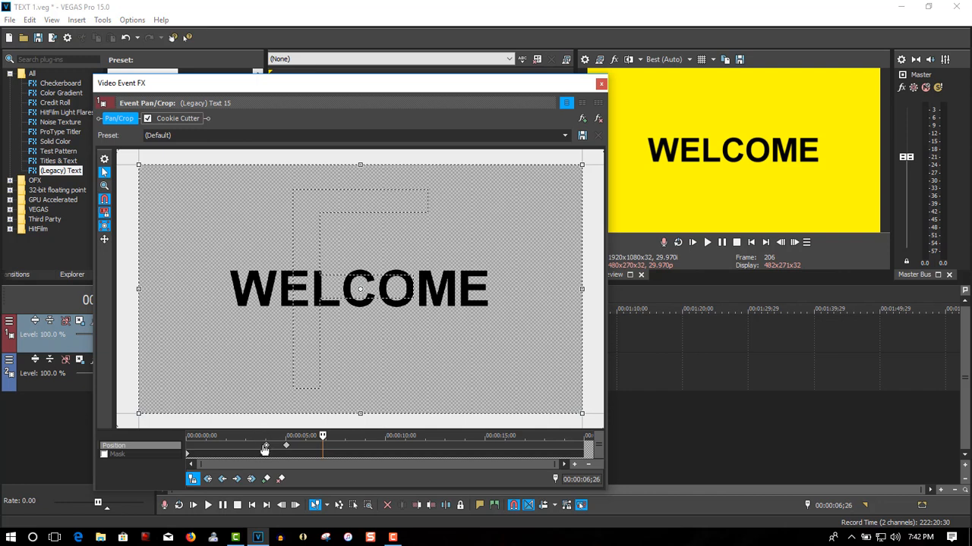
left_click_drag(265, 449, 204, 448)
left_click_drag(287, 449, 247, 449)
left_click(601, 82)
left_click(737, 243)
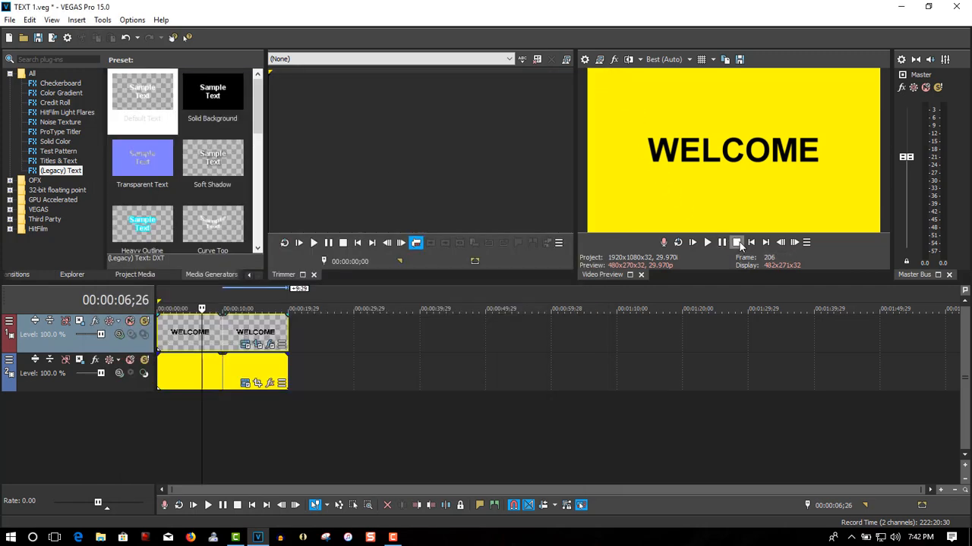
left_click(738, 243)
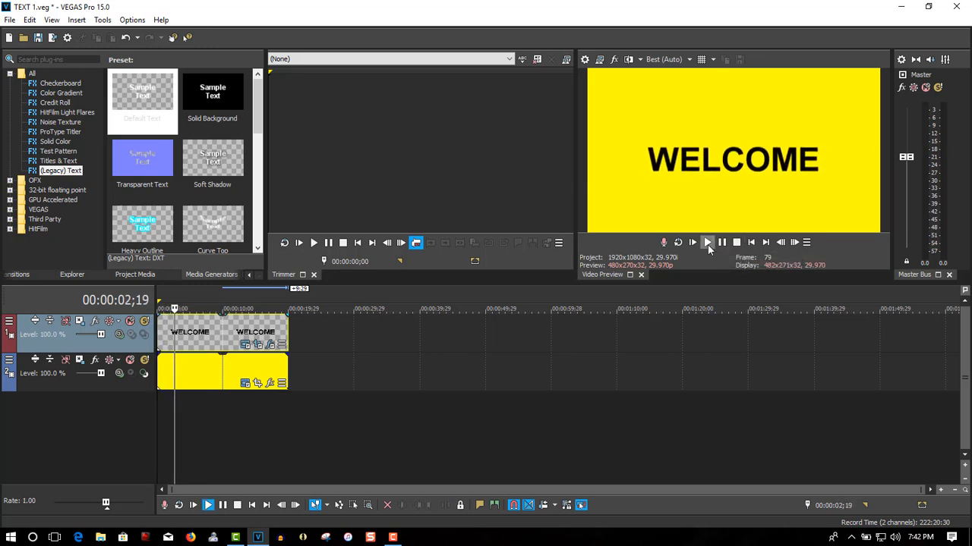
left_click(724, 242)
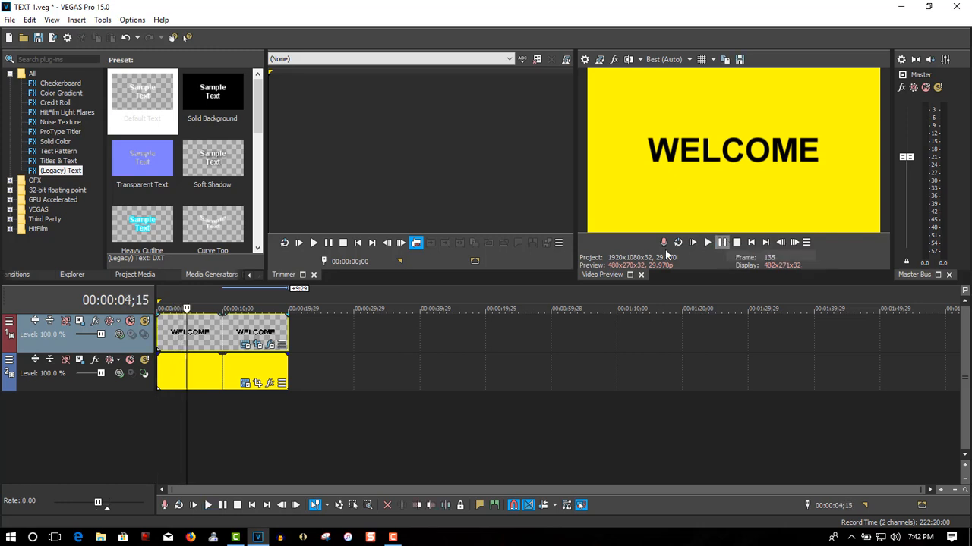
Trim the WELCOME text event and the yellow clip to end at 10 seconds, and play the result from the start.
left_click_drag(288, 332, 222, 332)
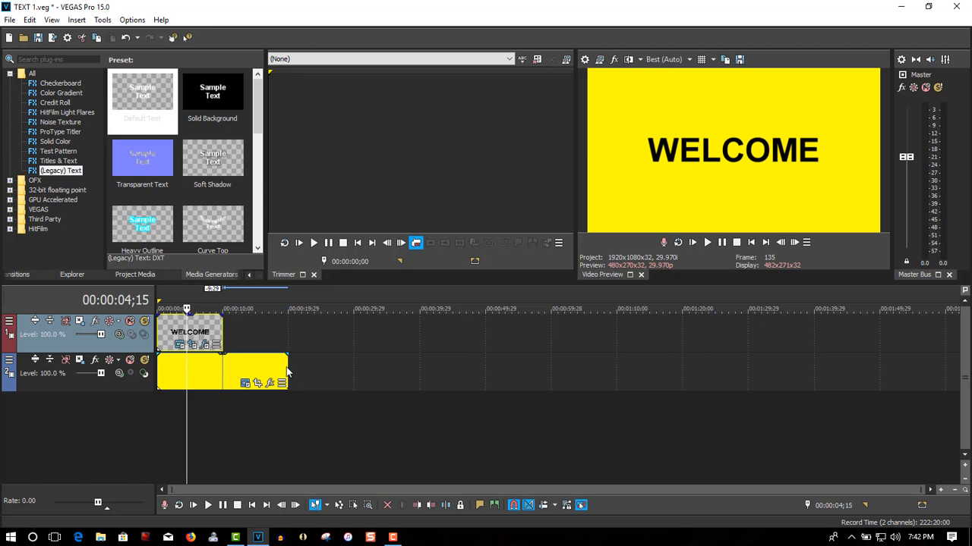
left_click_drag(288, 370, 223, 366)
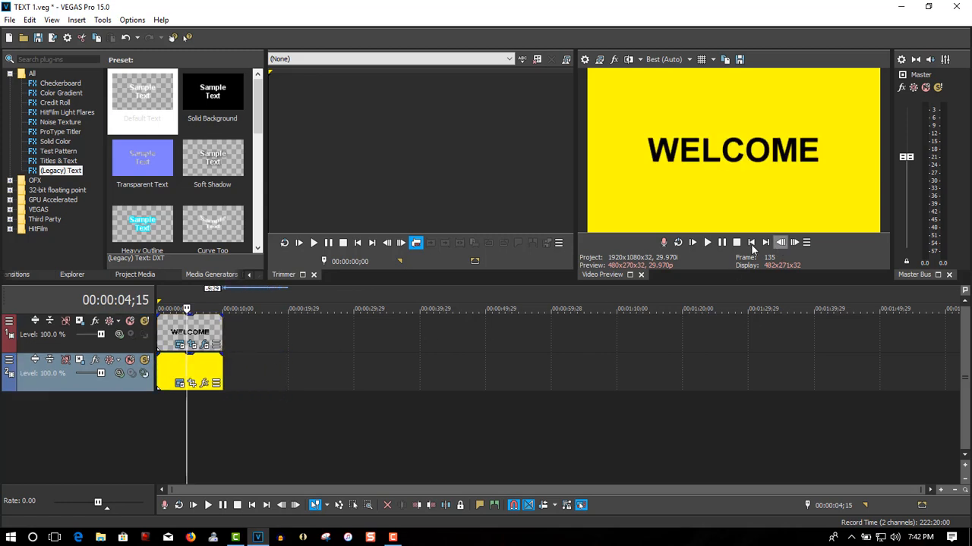
left_click(749, 243)
left_click(708, 243)
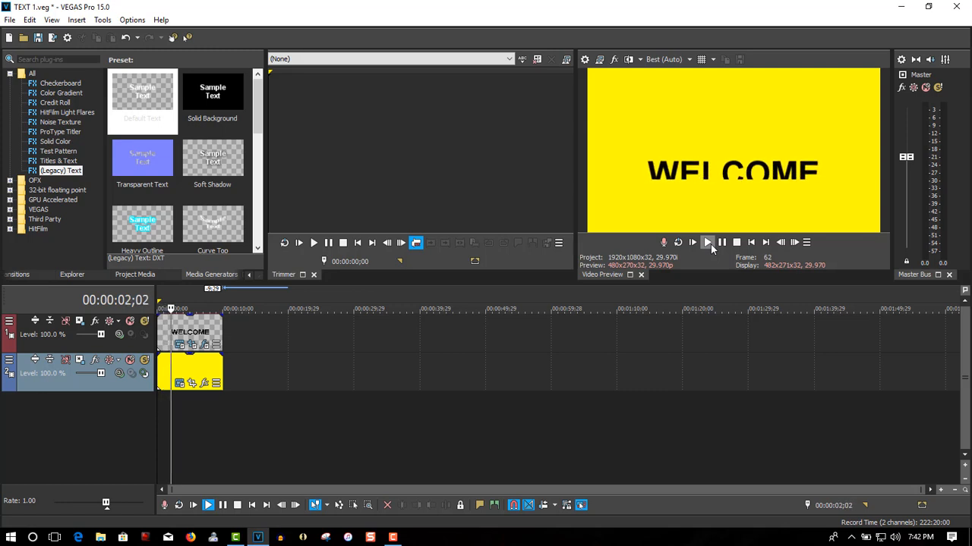
left_click(722, 243)
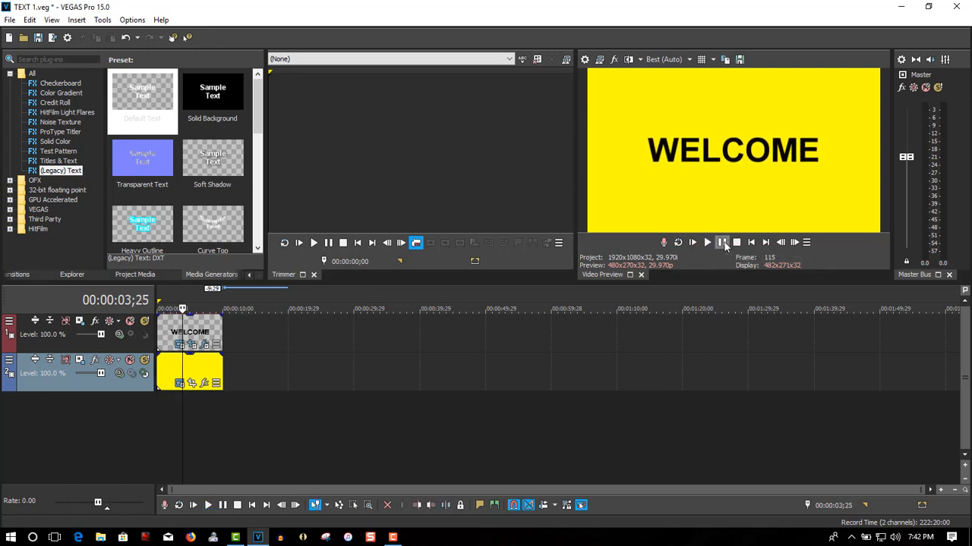